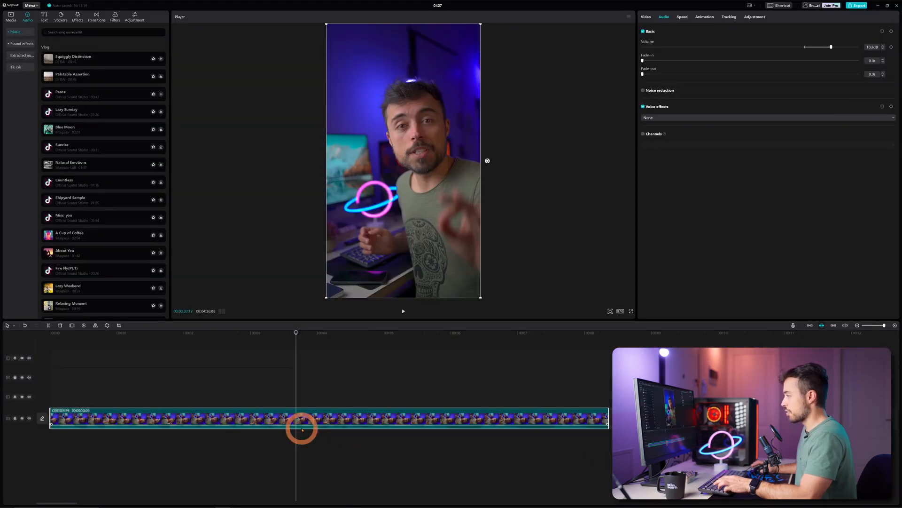
# Add the Sunrise music track from the Vlog music list to the timeline
pyautogui.hscroll(2, 376, 375)
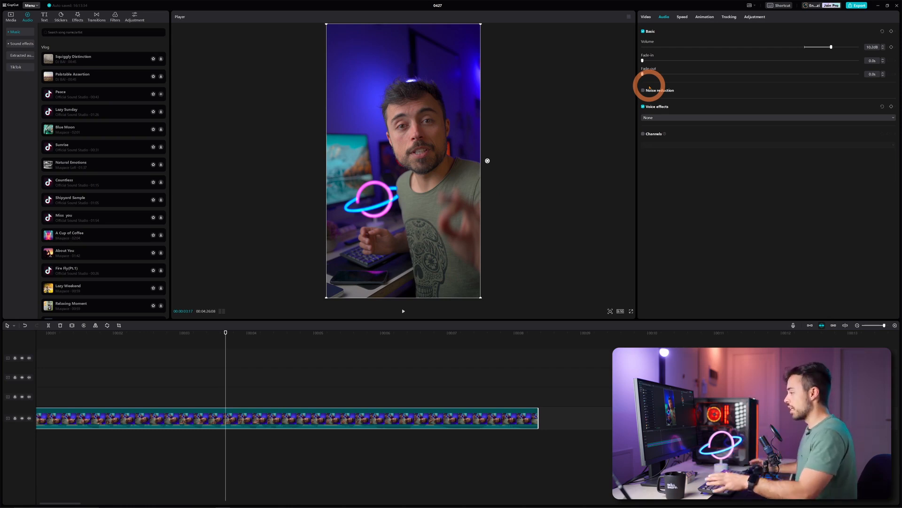
pyautogui.click(143, 336)
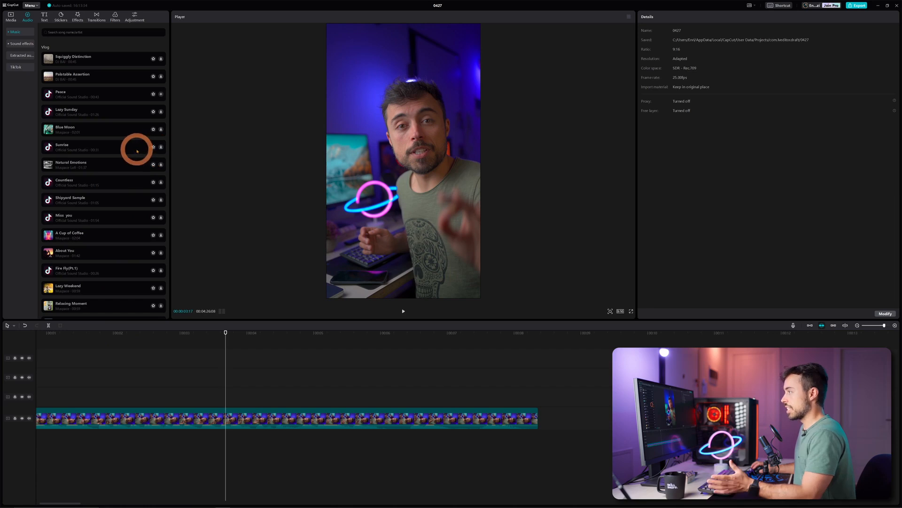
pyautogui.click(161, 147)
pyautogui.click(161, 147)
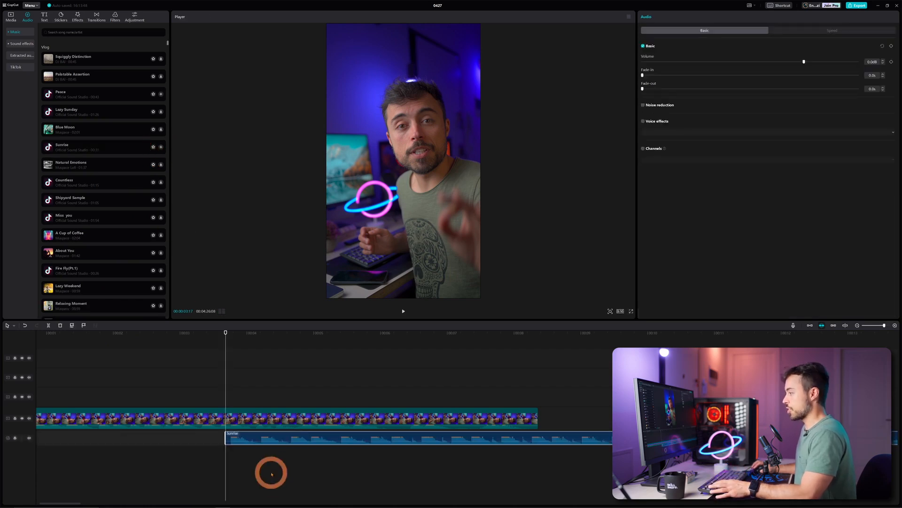
# Move the Sunrise clip to the start of the timeline and set its fade-in to 1.1 s
pyautogui.moveTo(284, 433); pyautogui.dragTo(191, 429)
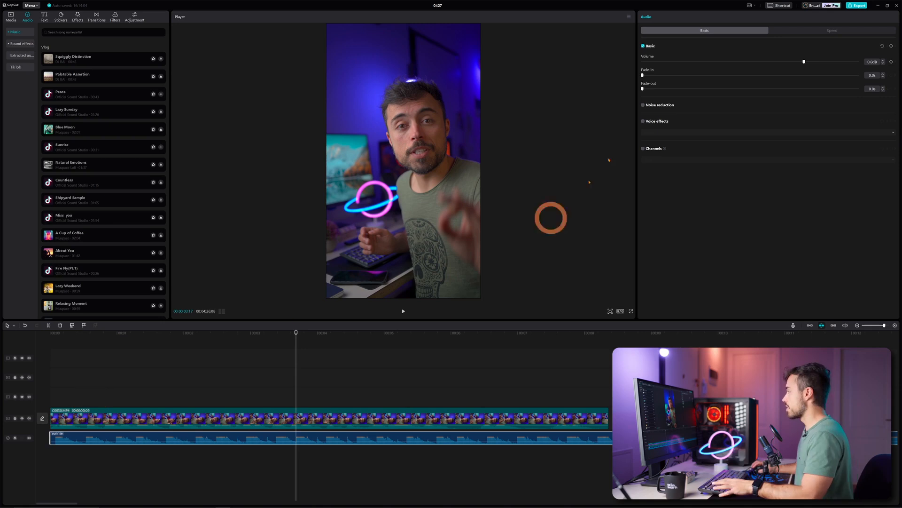
pyautogui.moveTo(643, 75); pyautogui.dragTo(684, 75)
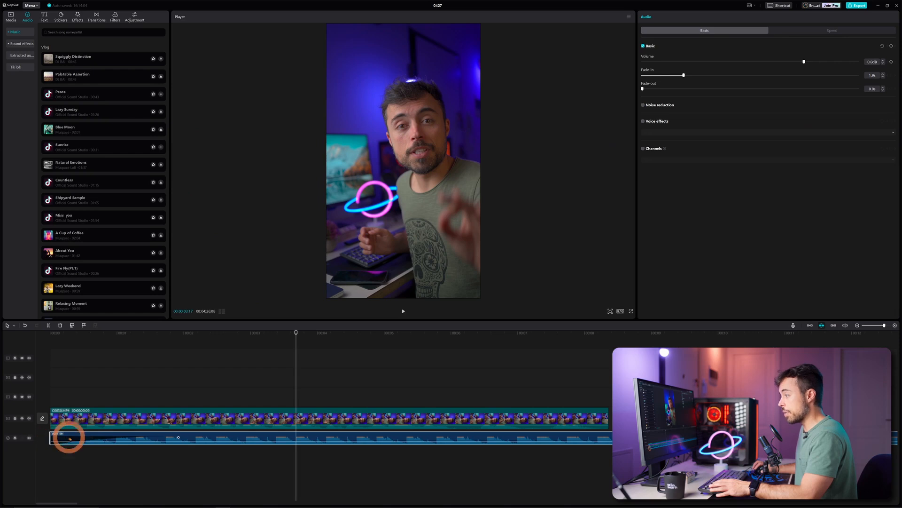
# Shorten the Sunrise clip's fade-in to about 0.6 s with the fade handle on the clip
pyautogui.click(179, 436)
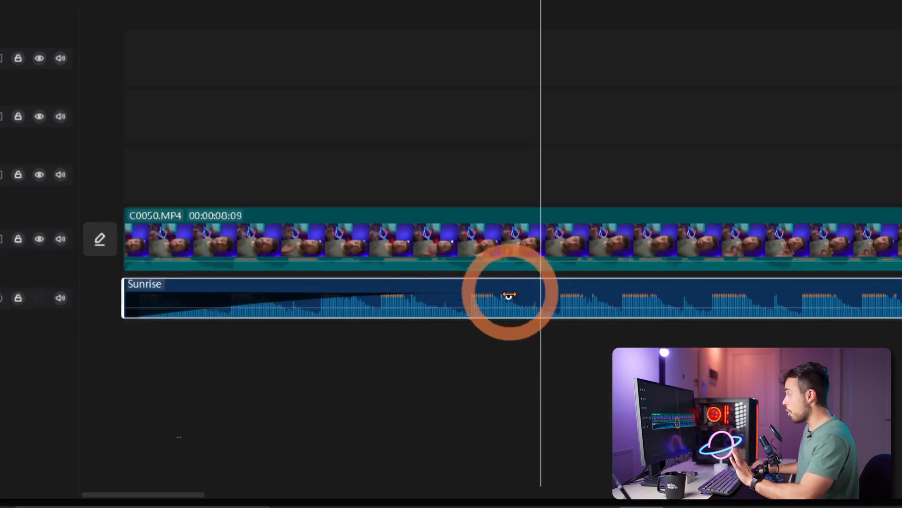
pyautogui.click(510, 295)
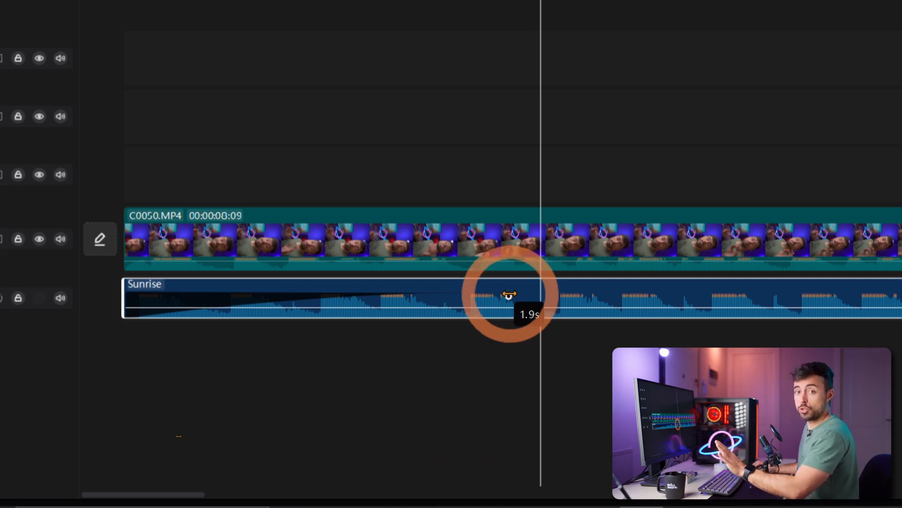
pyautogui.moveTo(509, 294); pyautogui.dragTo(233, 297)
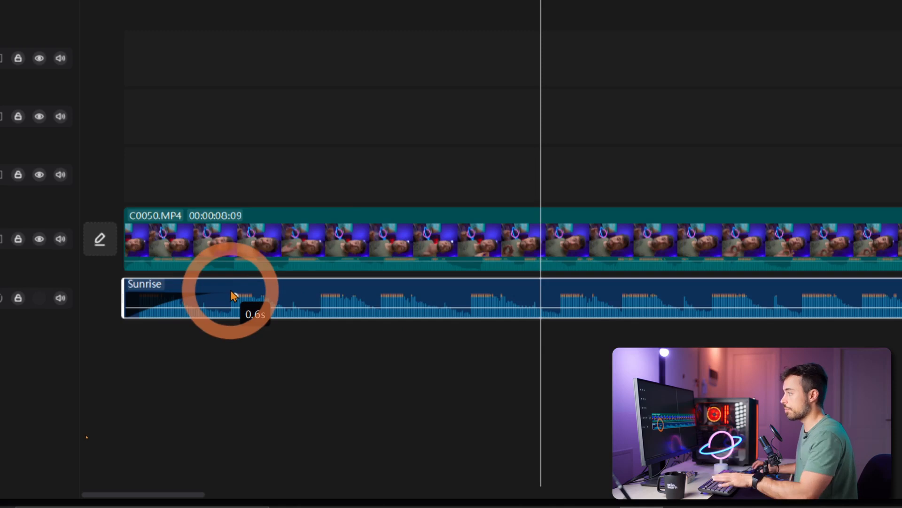
# Apply the Robot voice effect to the video clip's audio and play the clip to preview it
pyautogui.click(681, 76)
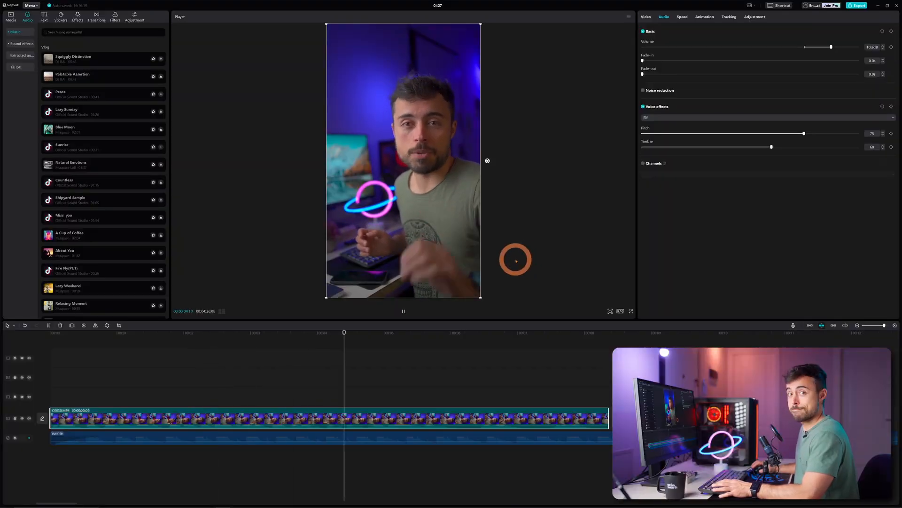
pyautogui.press('space')
pyautogui.click(673, 118)
pyautogui.click(669, 206)
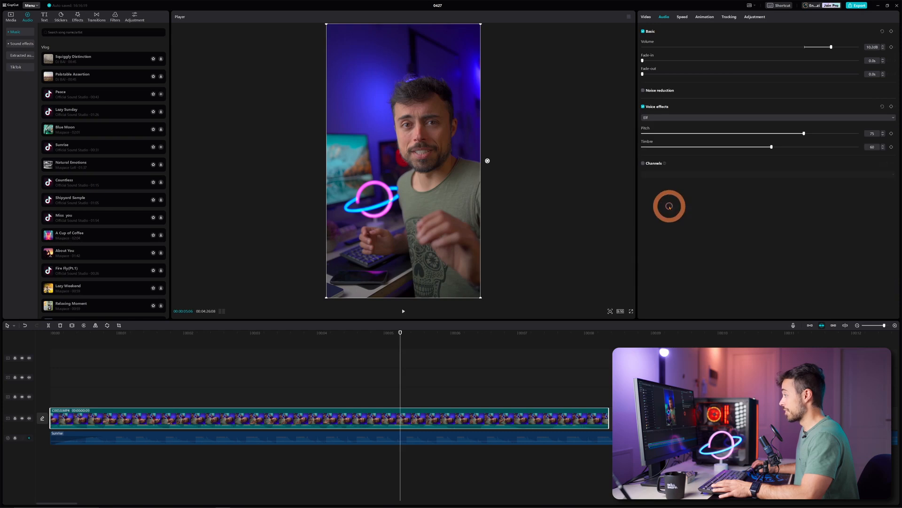
pyautogui.press('space')
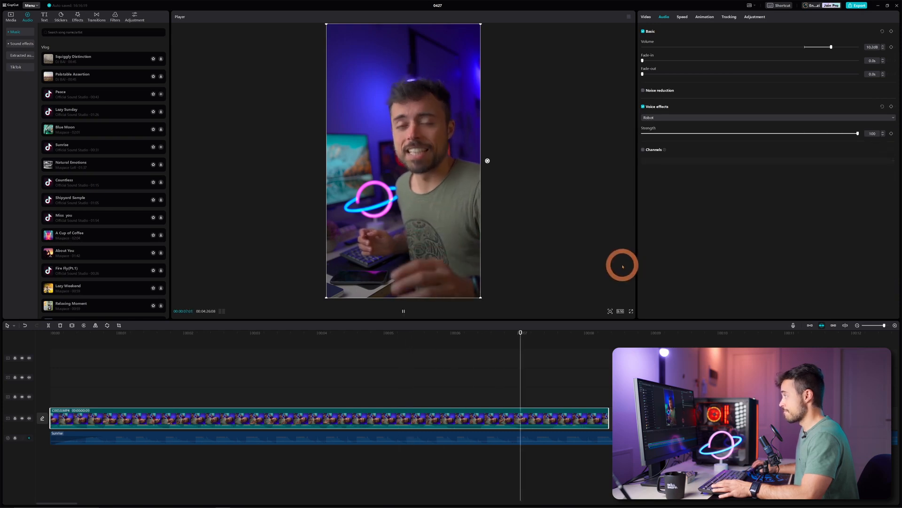
pyautogui.press('space')
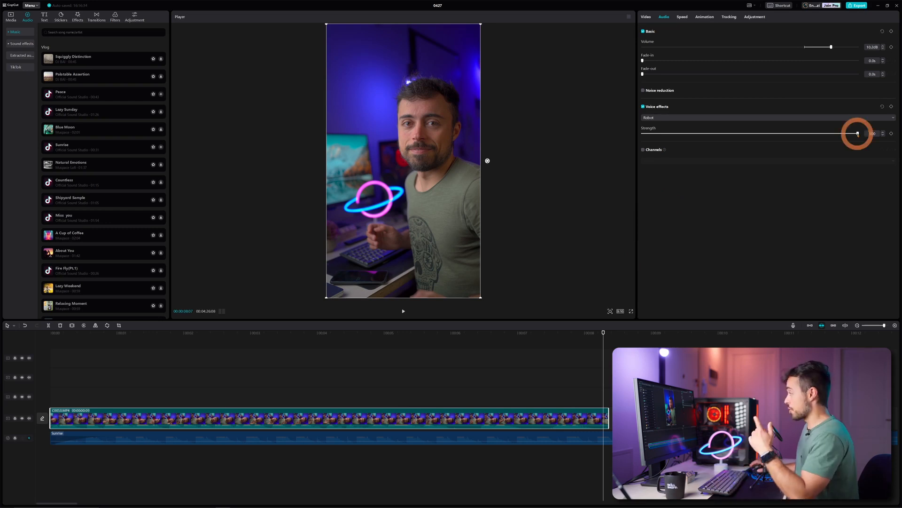
# Set the Robot effect strength to about 60 and turn on the Channels option
pyautogui.moveTo(858, 134); pyautogui.dragTo(748, 140)
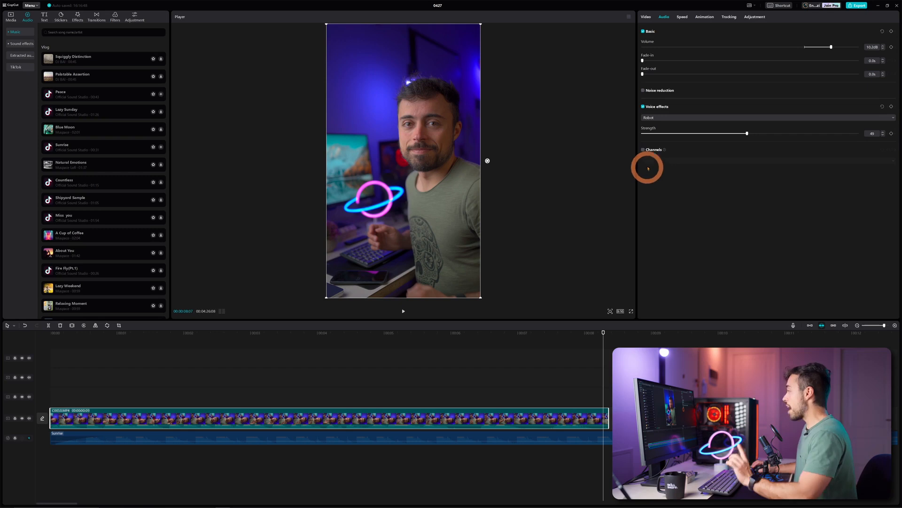
pyautogui.click(643, 150)
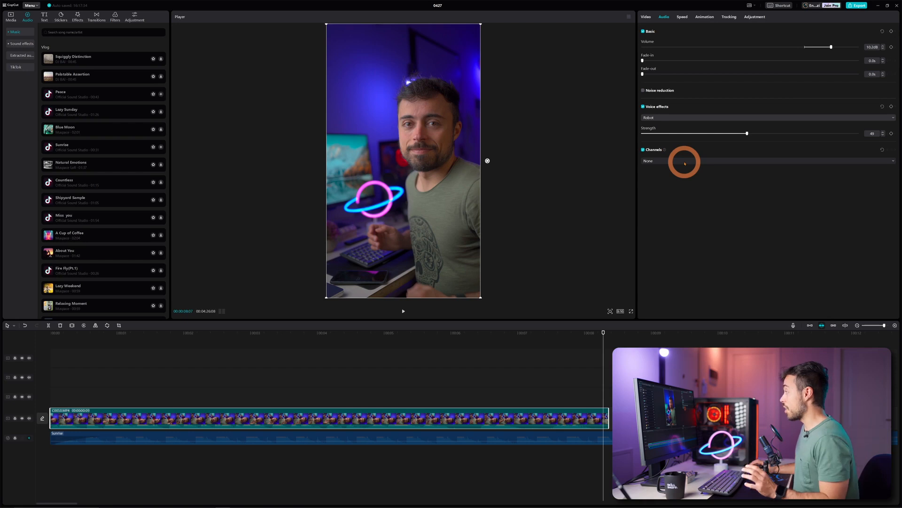
pyautogui.click(686, 162)
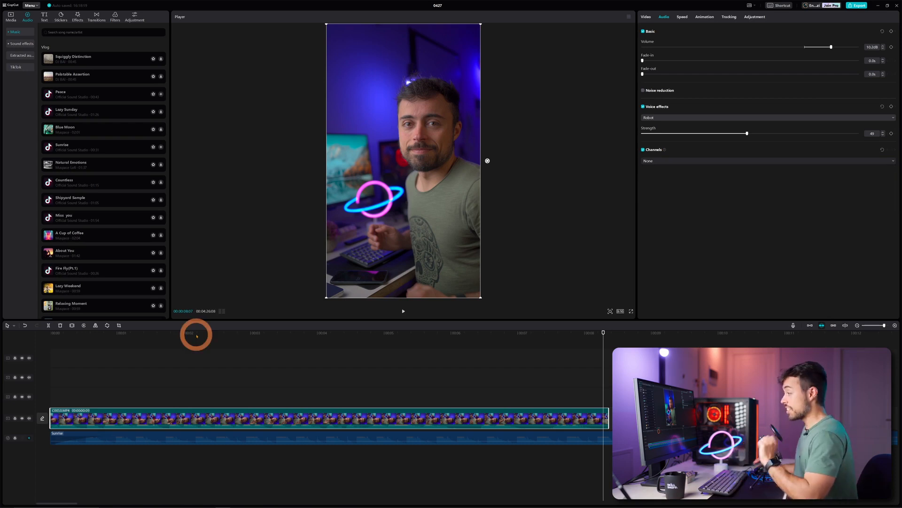
# Separate the audio from the video clip at the 2-second playhead position
pyautogui.click(190, 334)
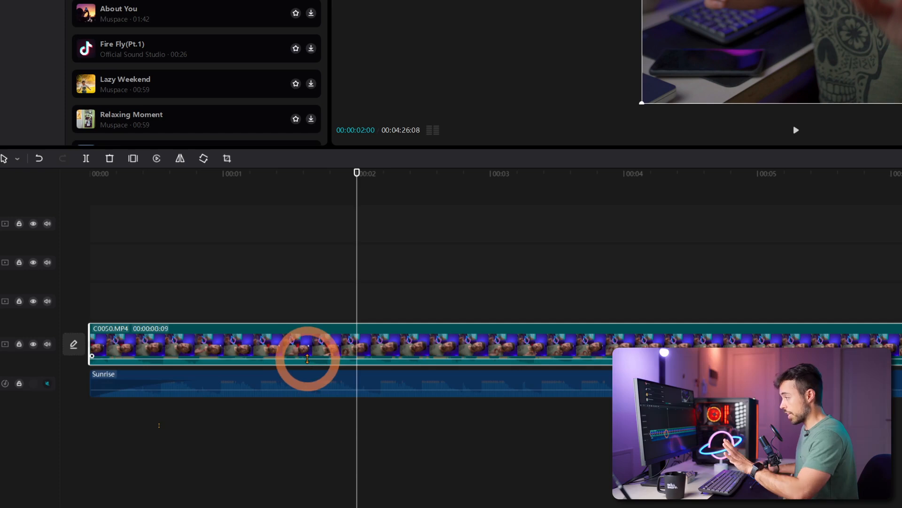
pyautogui.rightClick(321, 348)
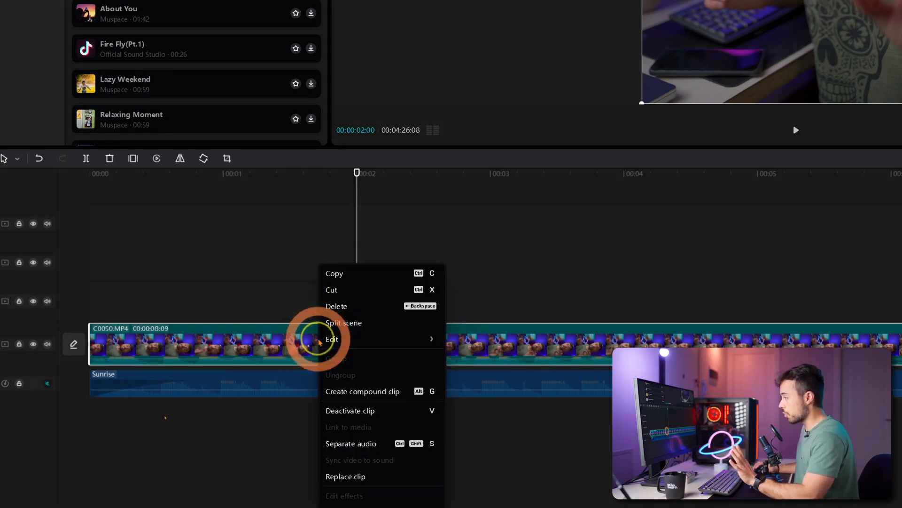
pyautogui.click(371, 446)
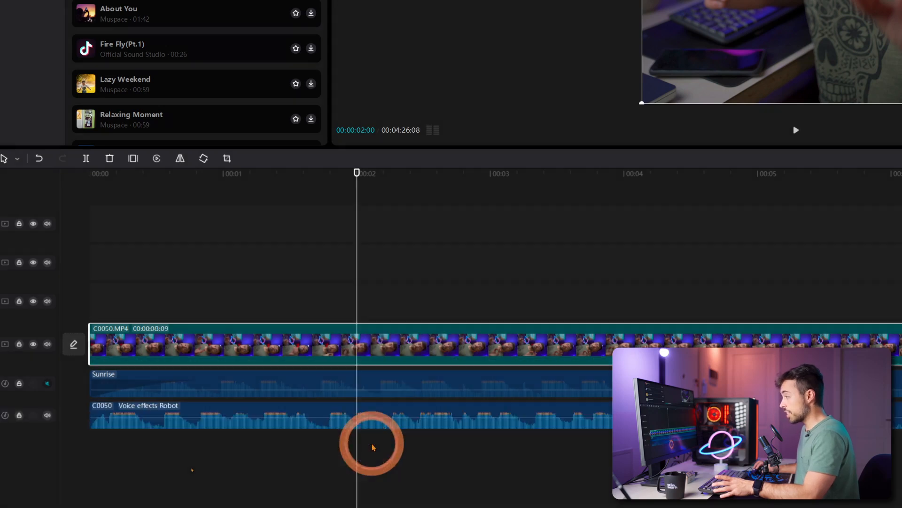
pyautogui.click(313, 414)
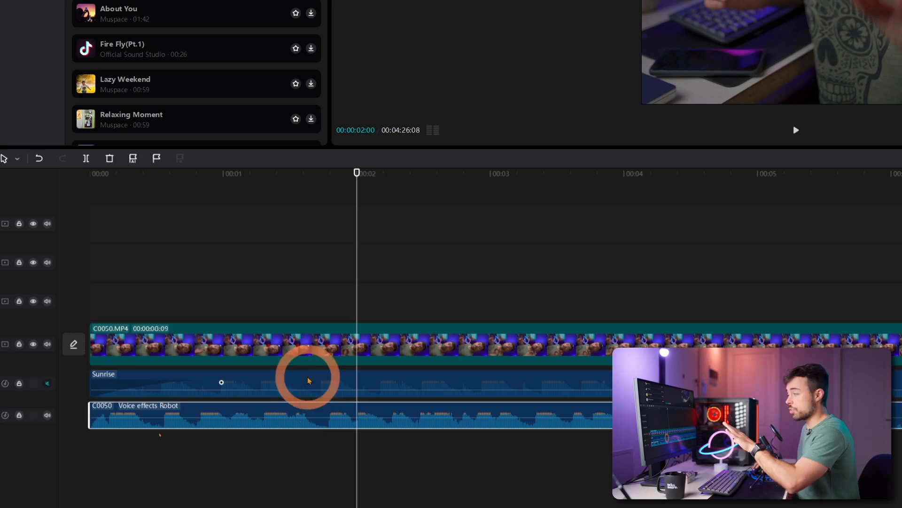
pyautogui.click(312, 338)
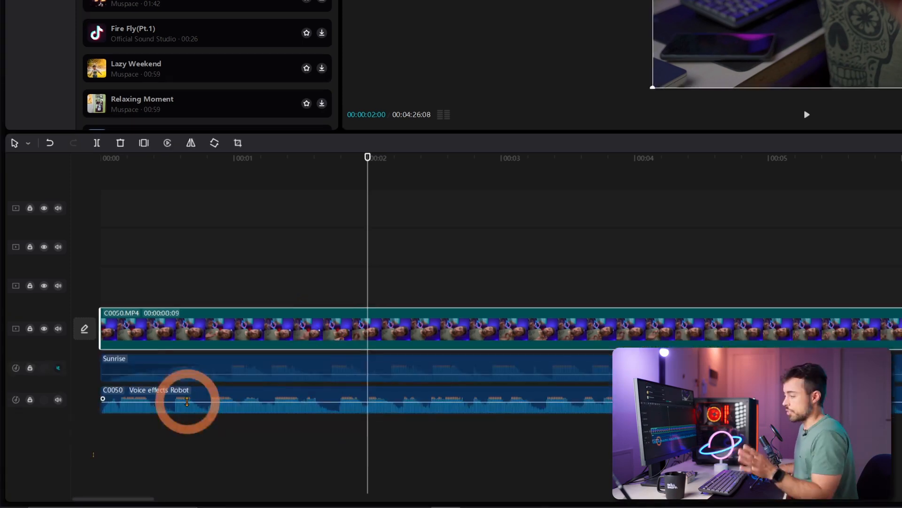
pyautogui.moveTo(103, 399)
pyautogui.mouseDown()
pyautogui.moveTo(186, 400)
pyautogui.moveTo(98, 399)
pyautogui.mouseUp()
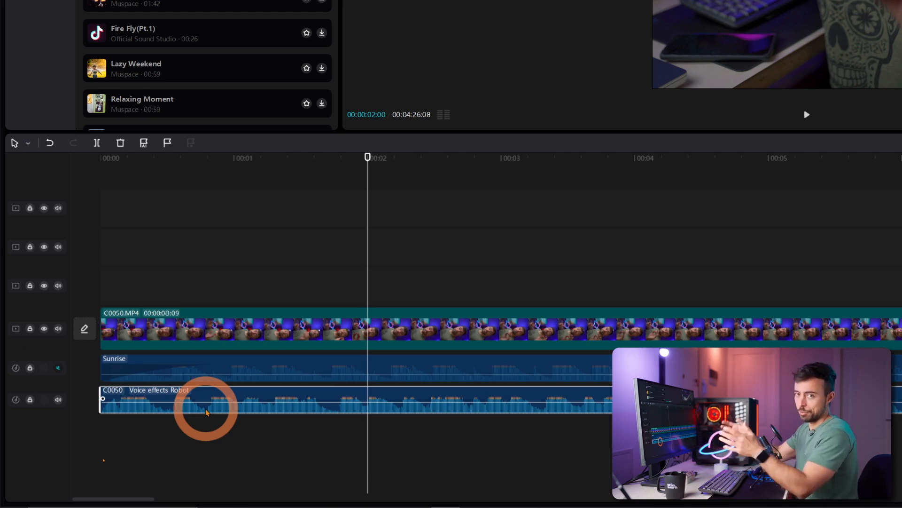
pyautogui.click(210, 367)
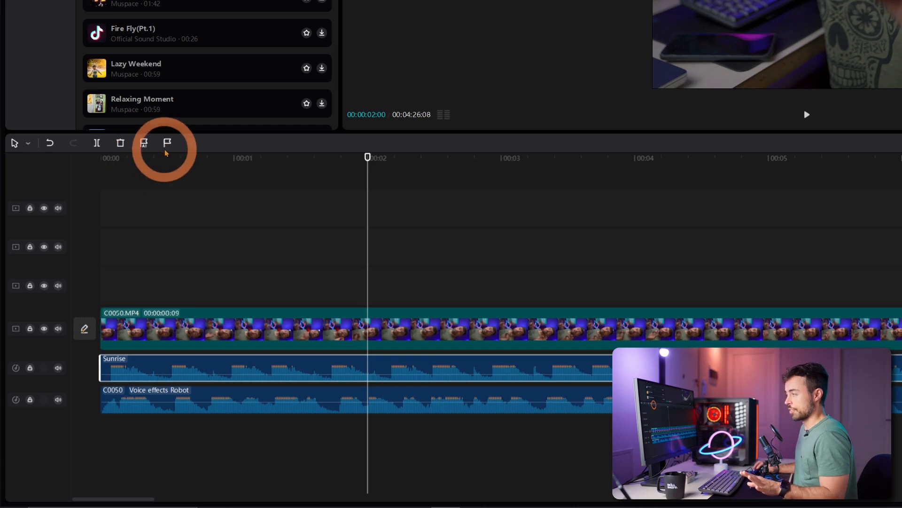
pyautogui.click(218, 328)
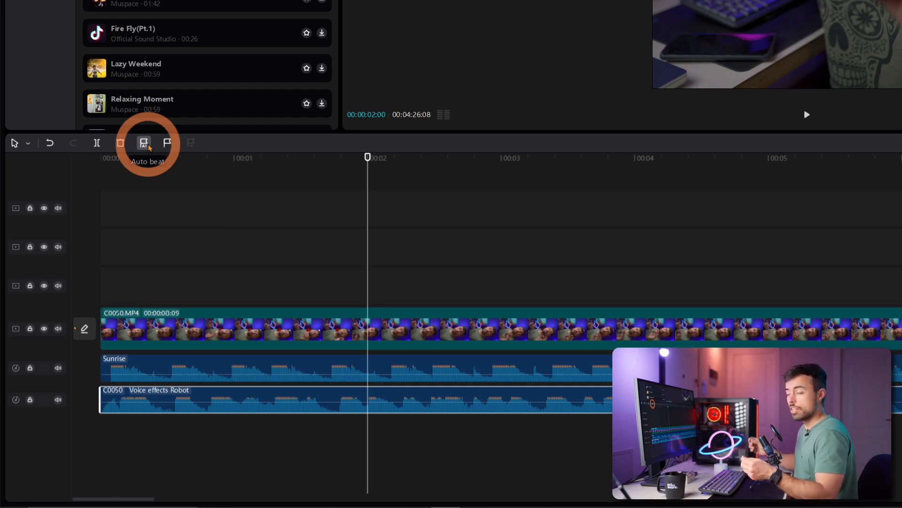
pyautogui.hotkey('ctrl', 'z')
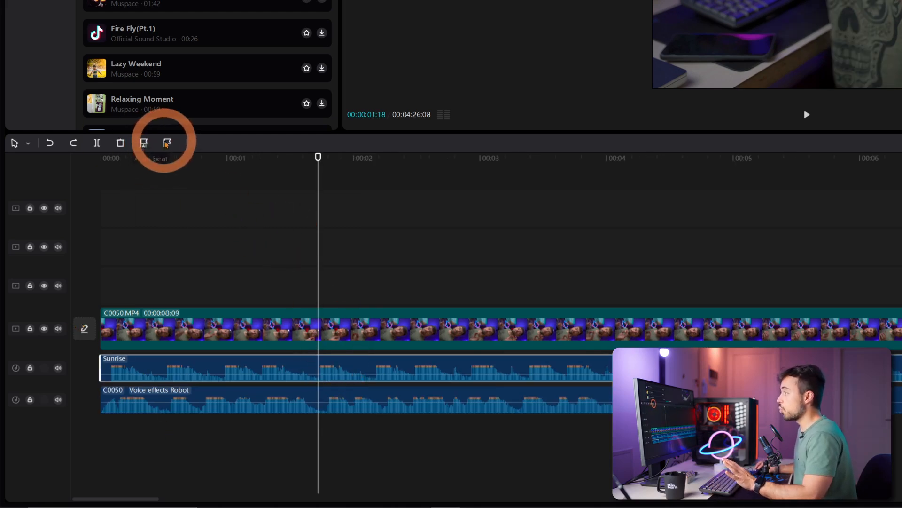
# Add a manual beat marker on the Sunrise clip at the playhead and split the video clip there
pyautogui.click(167, 143)
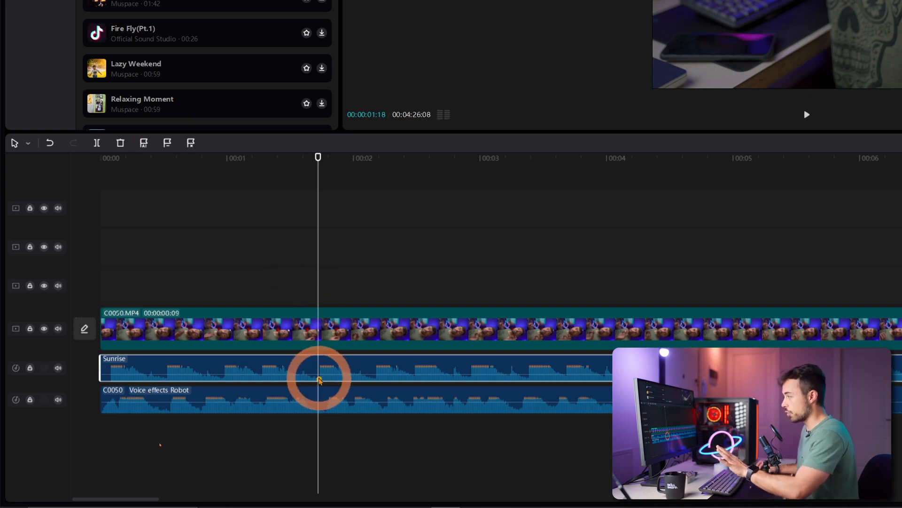
pyautogui.moveTo(309, 158); pyautogui.dragTo(318, 160)
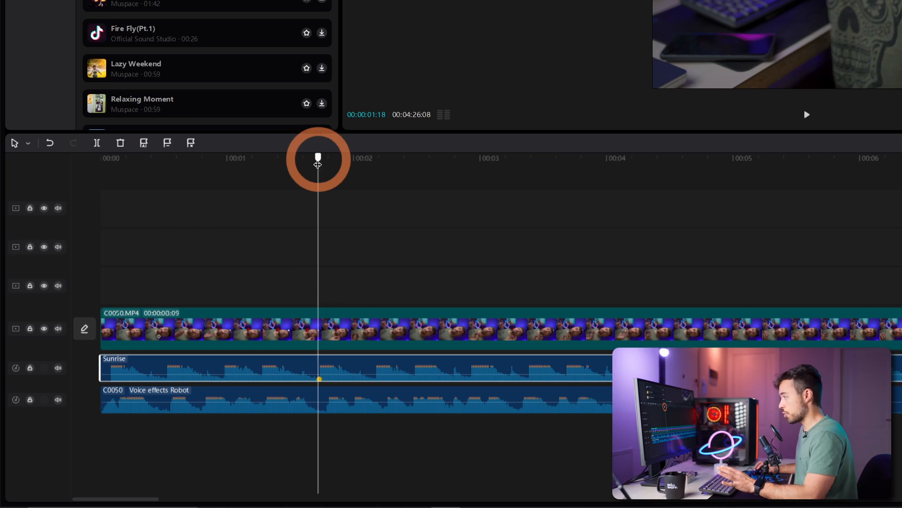
pyautogui.click(364, 336)
pyautogui.click(97, 143)
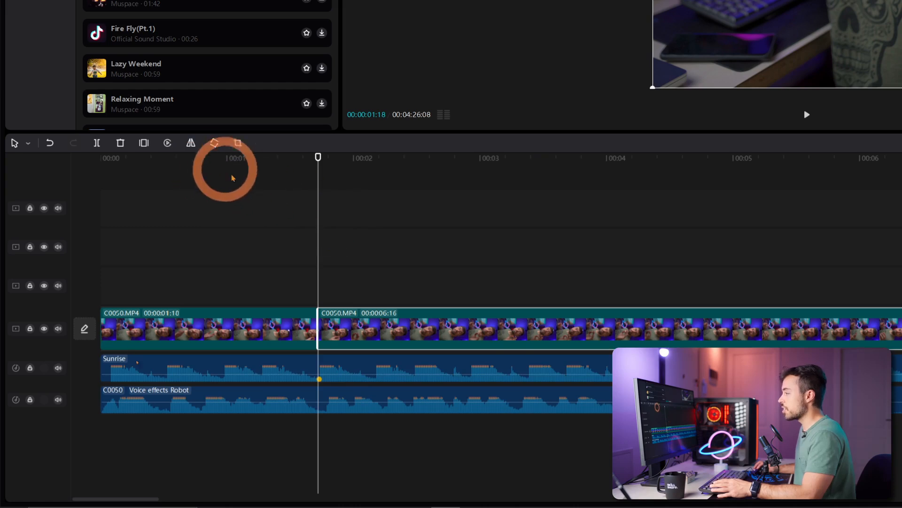
# Generate automatic beat markers on the Sunrise clip with Auto beat
pyautogui.click(297, 373)
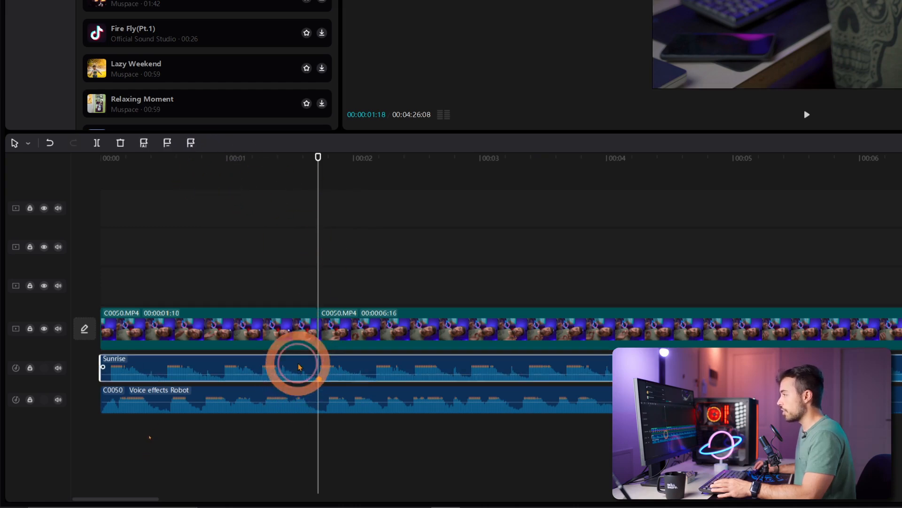
pyautogui.click(145, 144)
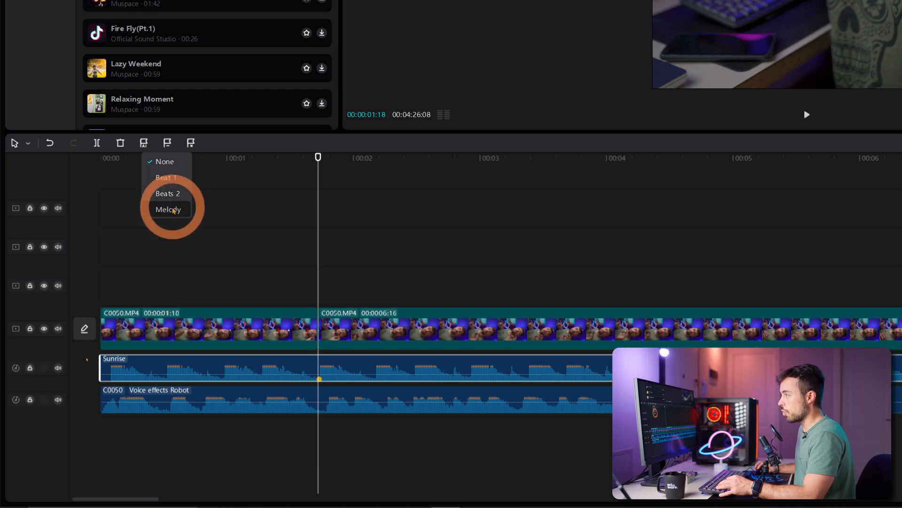
pyautogui.click(178, 178)
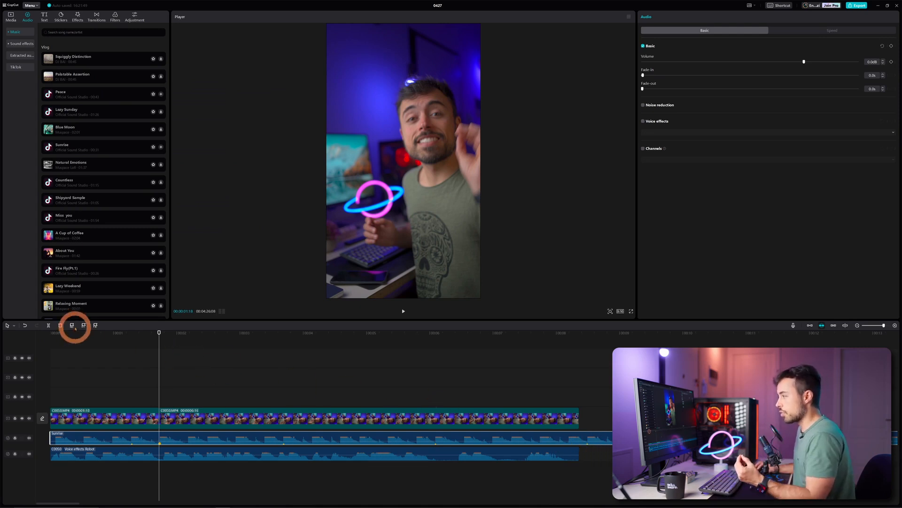
pyautogui.click(73, 326)
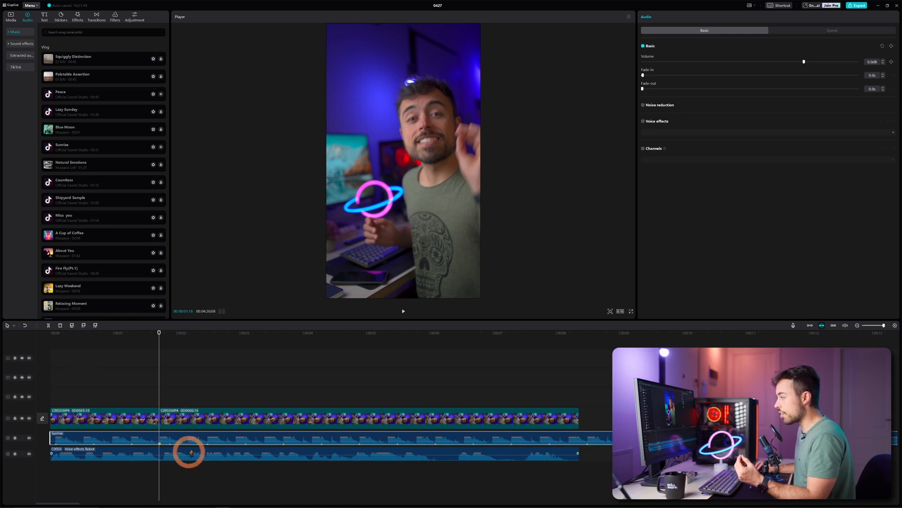
pyautogui.click(72, 324)
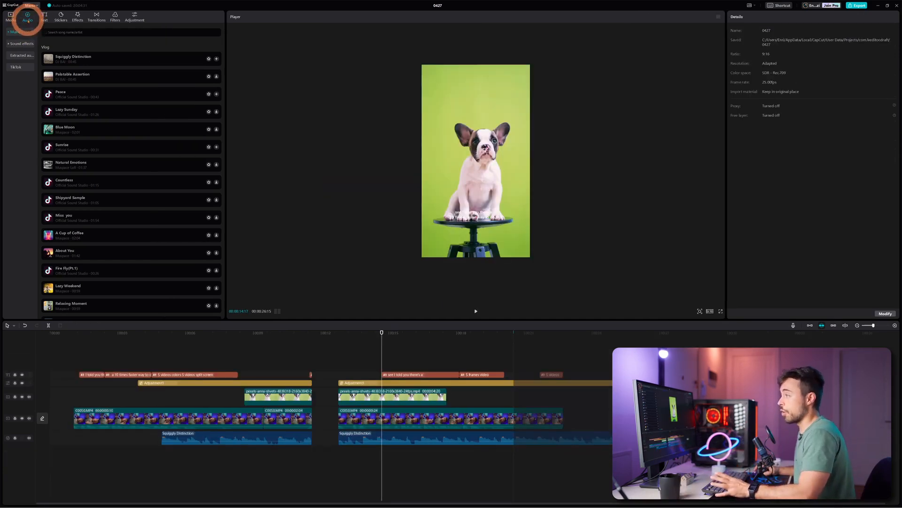
# Search the sound effects library for dog
pyautogui.click(9, 45)
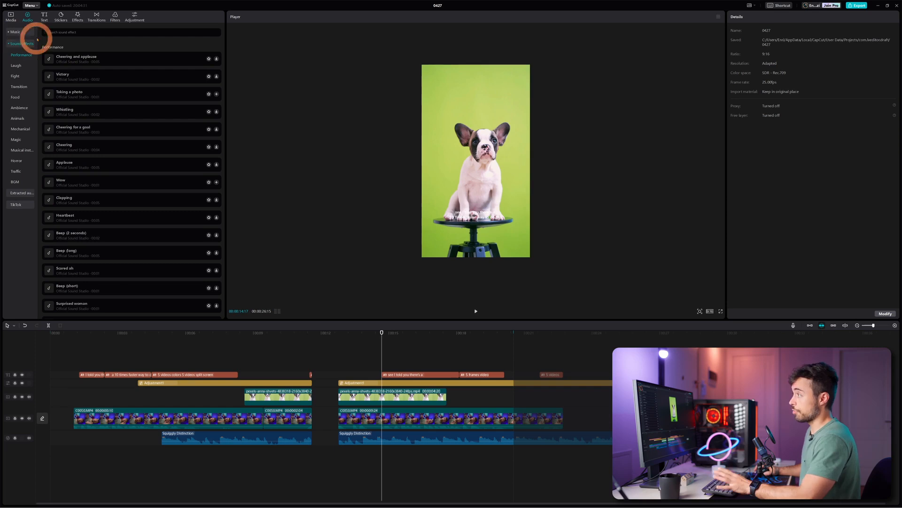
pyautogui.click(68, 32)
pyautogui.write('dog')
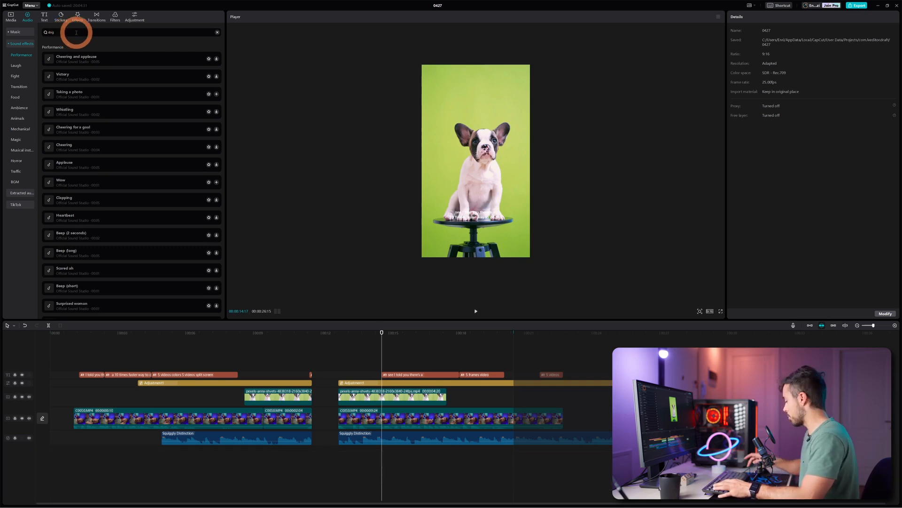
pyautogui.press('Return')
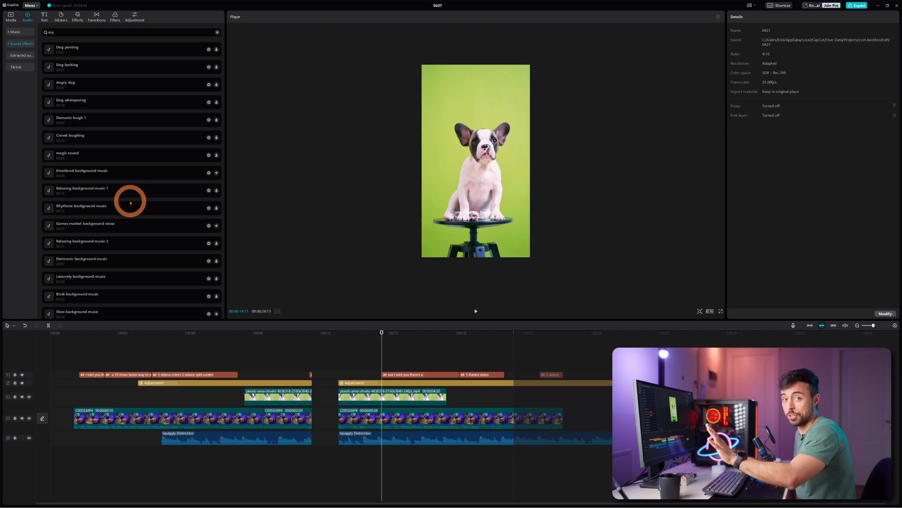
# Preview the Dog panting sound effect, add it to the timeline, and reposition its clip
pyautogui.click(114, 45)
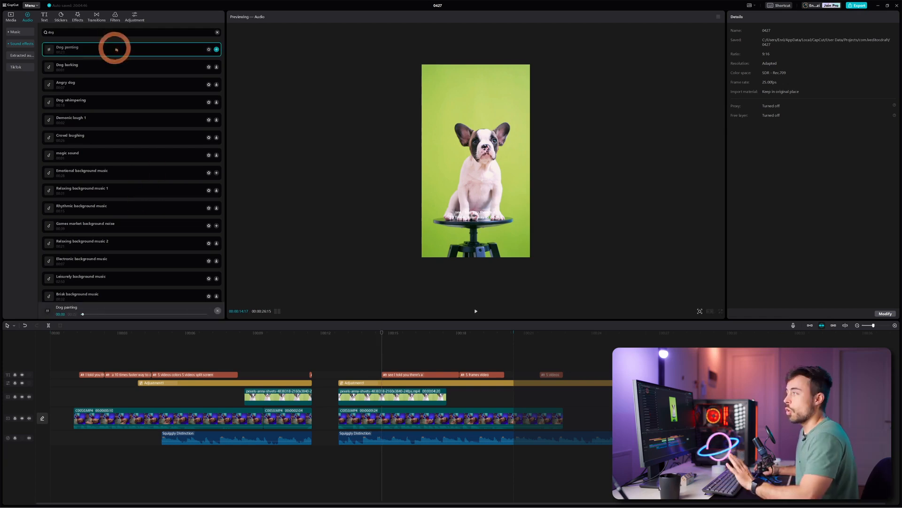
pyautogui.click(217, 49)
pyautogui.moveTo(513, 454); pyautogui.dragTo(379, 454)
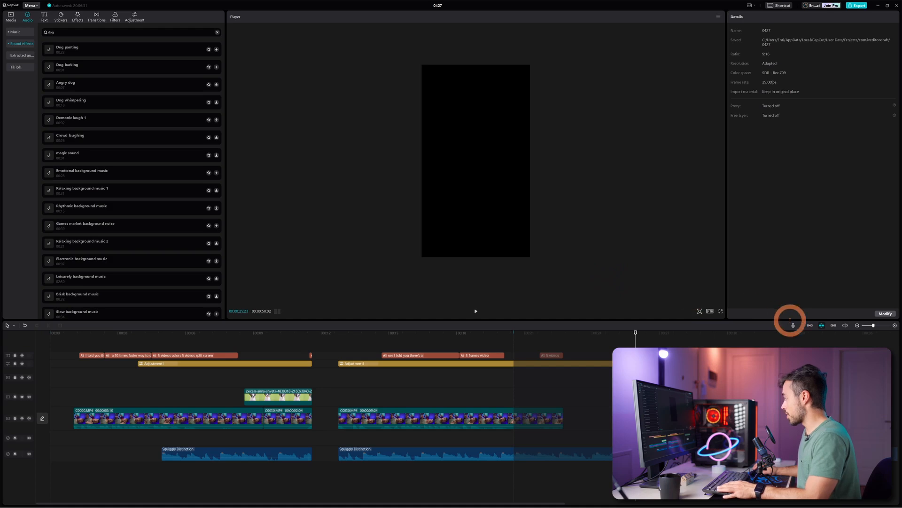
# Open the voice recorder, review the input device choices keeping the headset, and turn on Echo reduction
pyautogui.click(793, 325)
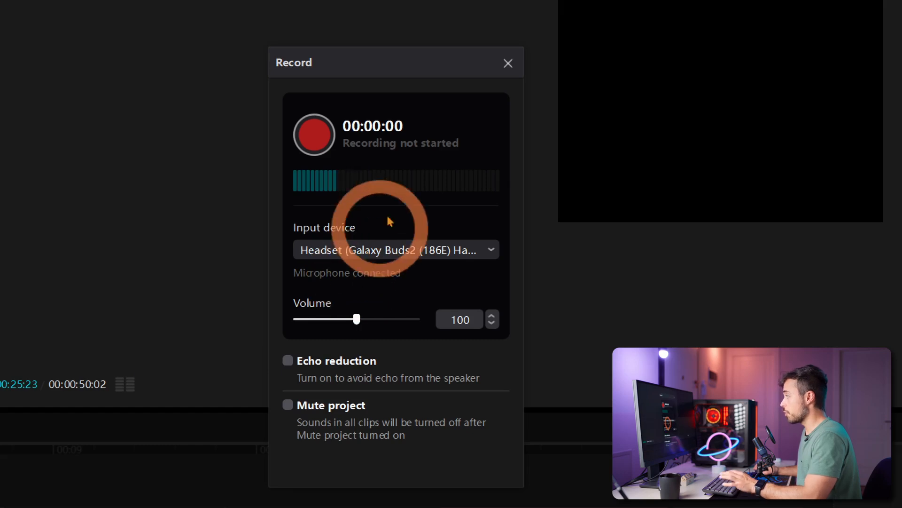
pyautogui.click(445, 250)
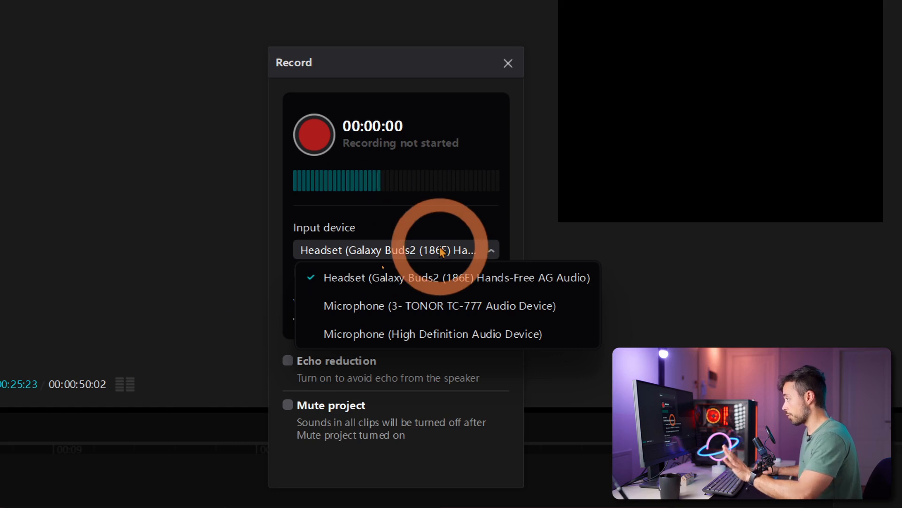
pyautogui.click(441, 252)
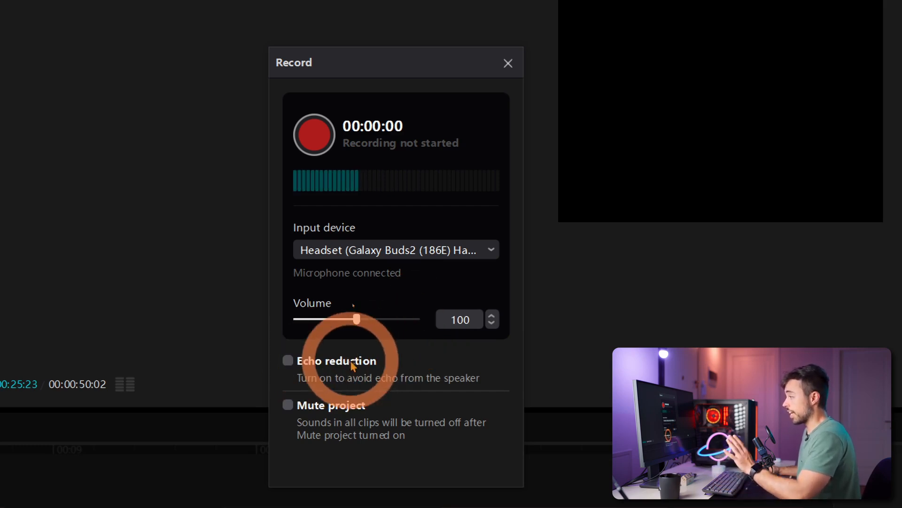
pyautogui.click(327, 363)
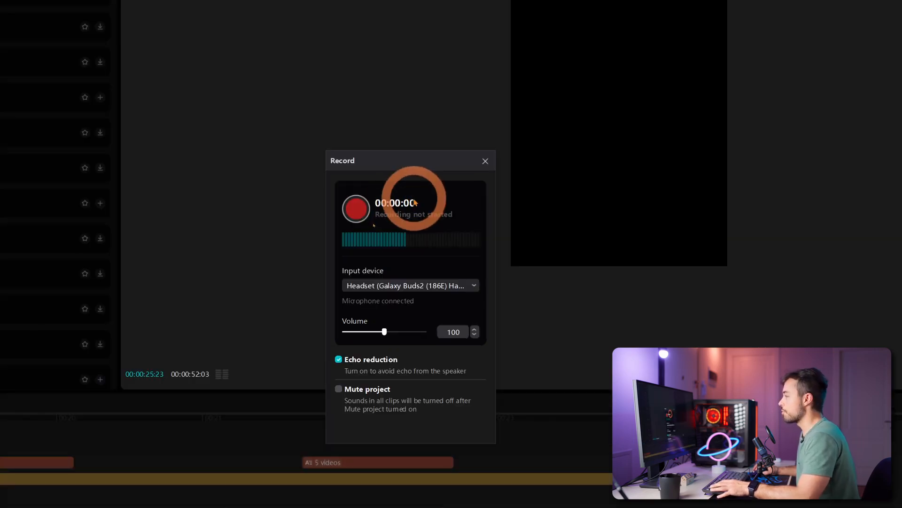
# Record a voiceover about 4 seconds long, then play it back and pause
pyautogui.click(356, 209)
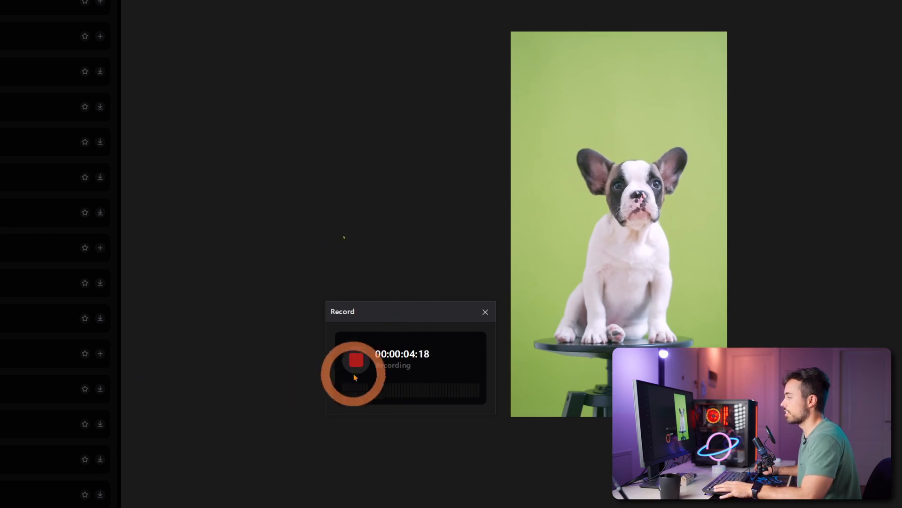
pyautogui.click(356, 361)
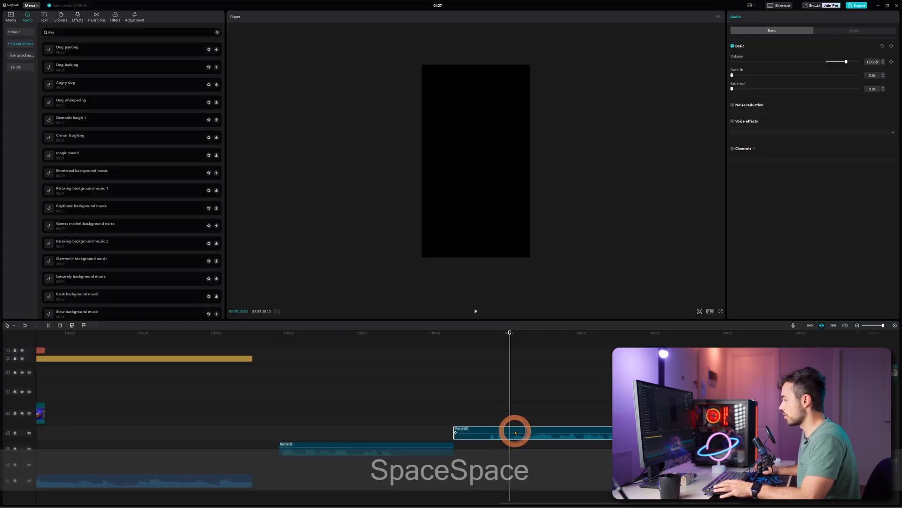
pyautogui.press('space')
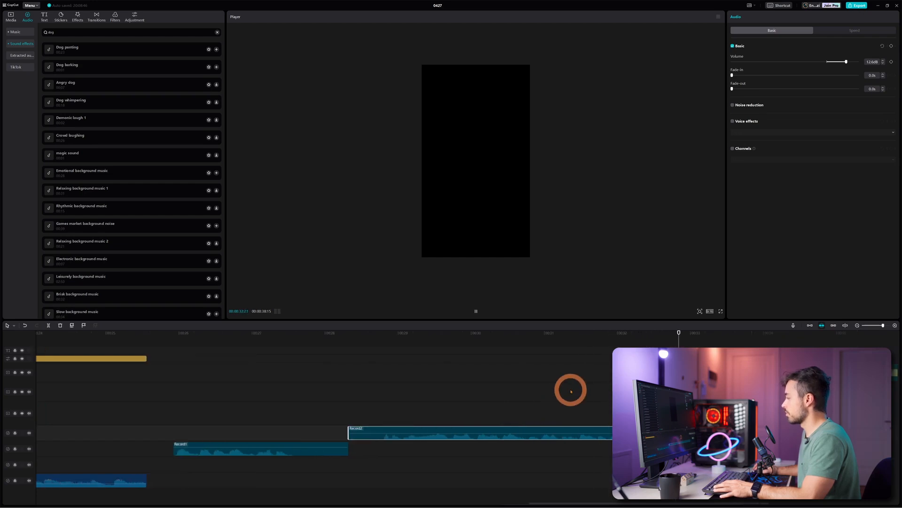
pyautogui.press('space')
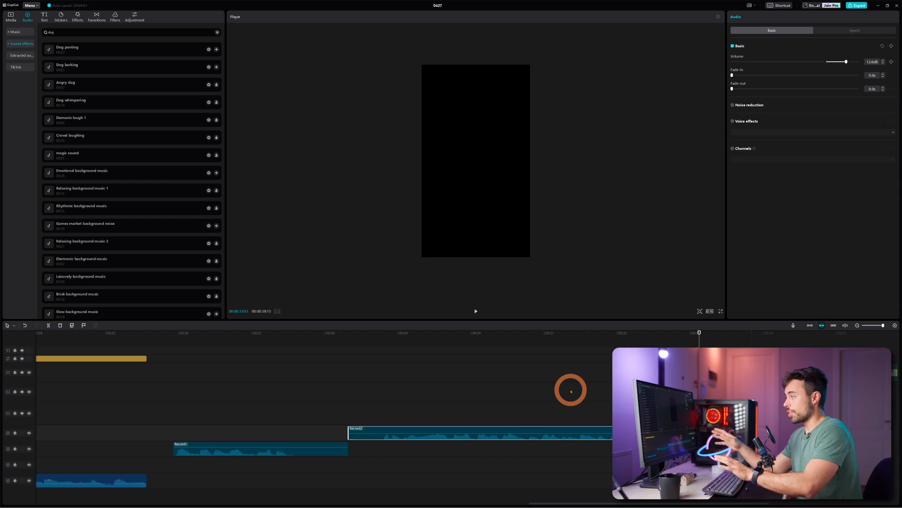